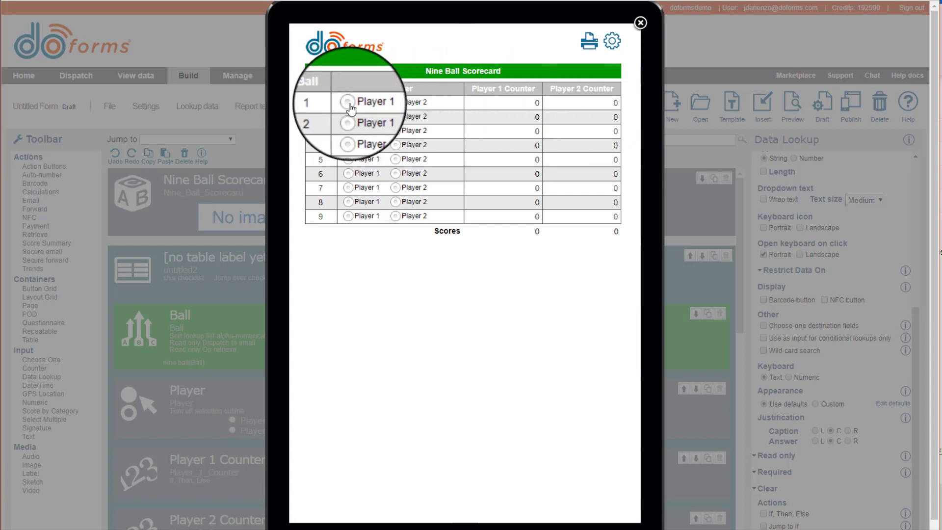
Step: Test the scorecard preview by switching balls 1 and 2 between the players, leaving both assigned to Player 2
{"action": "left_click", "coordinate": [385, 104]}
{"action": "left_click", "coordinate": [395, 102]}
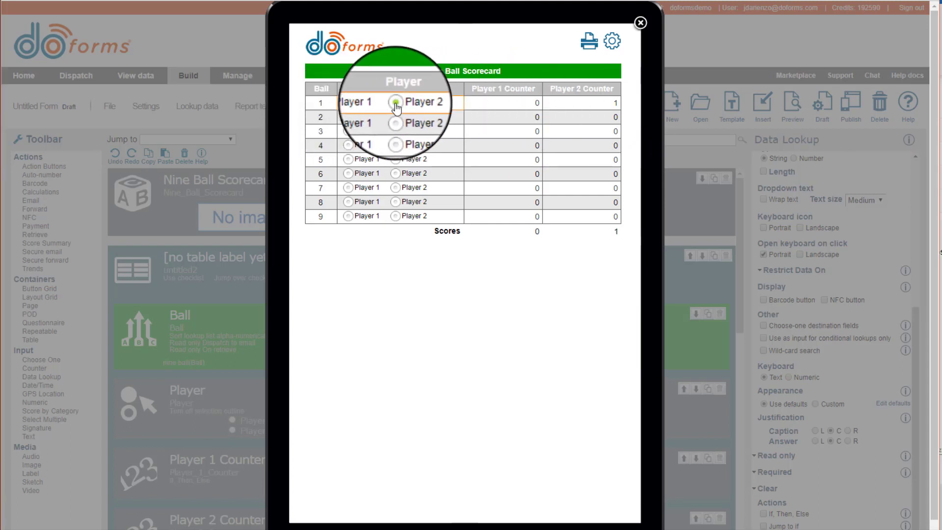
{"action": "left_click", "coordinate": [348, 104]}
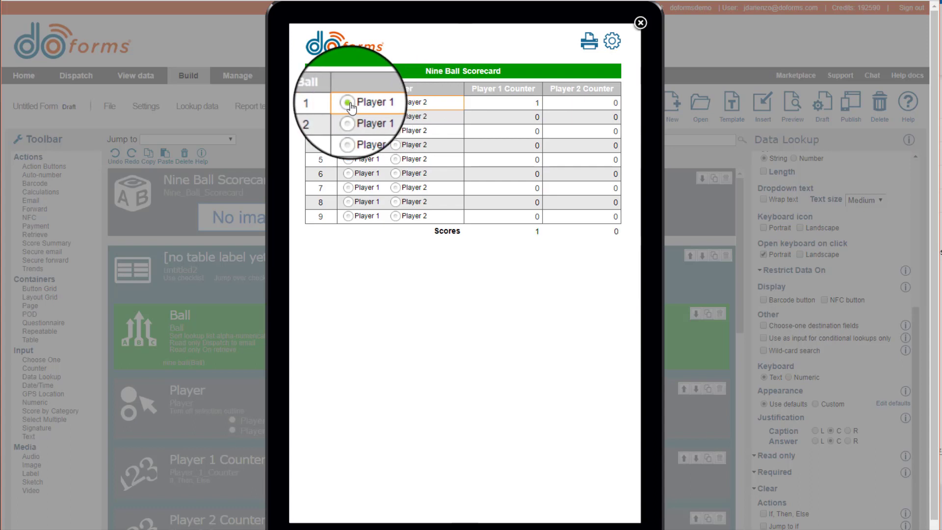
{"action": "left_click", "coordinate": [396, 102]}
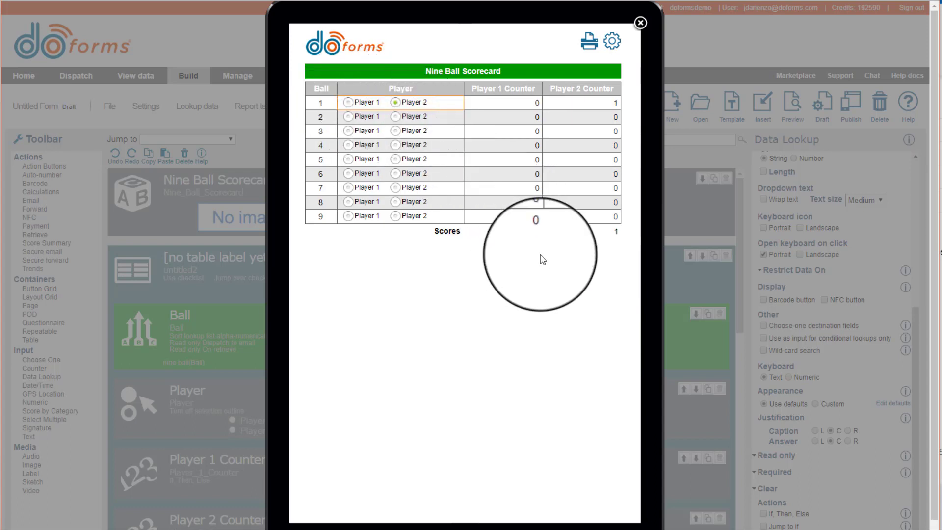
{"action": "left_click", "coordinate": [348, 117]}
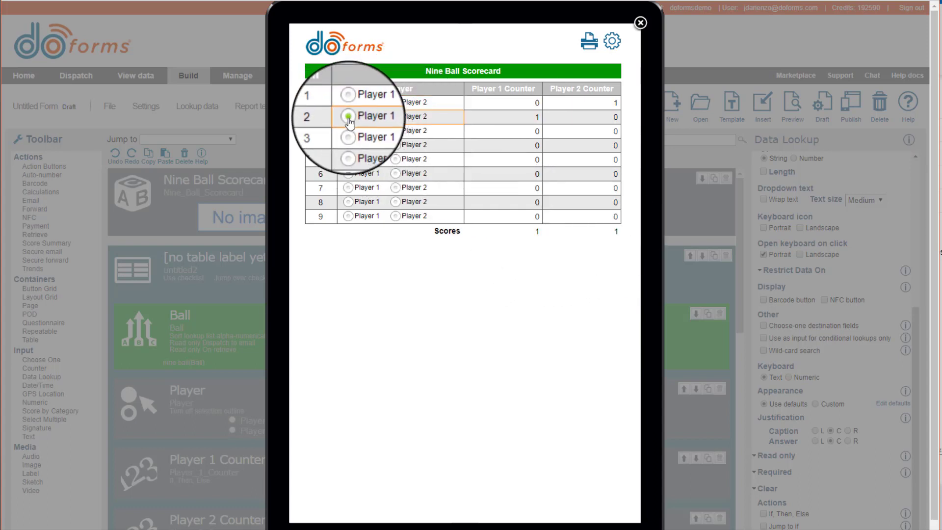
{"action": "left_click", "coordinate": [394, 118]}
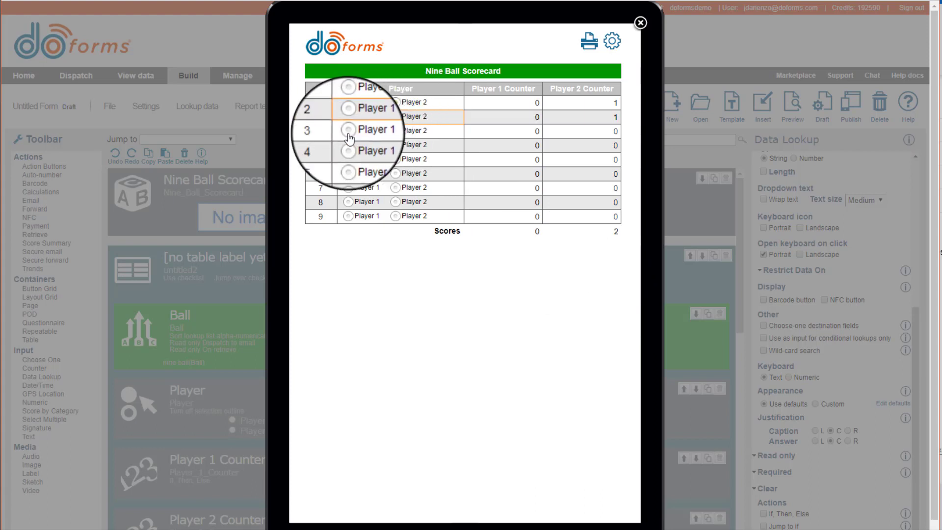
Step: Assign balls 3, 4, 5, 6 and 8 to Player 1 in the scorecard preview and close the preview
{"action": "left_click", "coordinate": [348, 132]}
{"action": "left_click", "coordinate": [347, 146]}
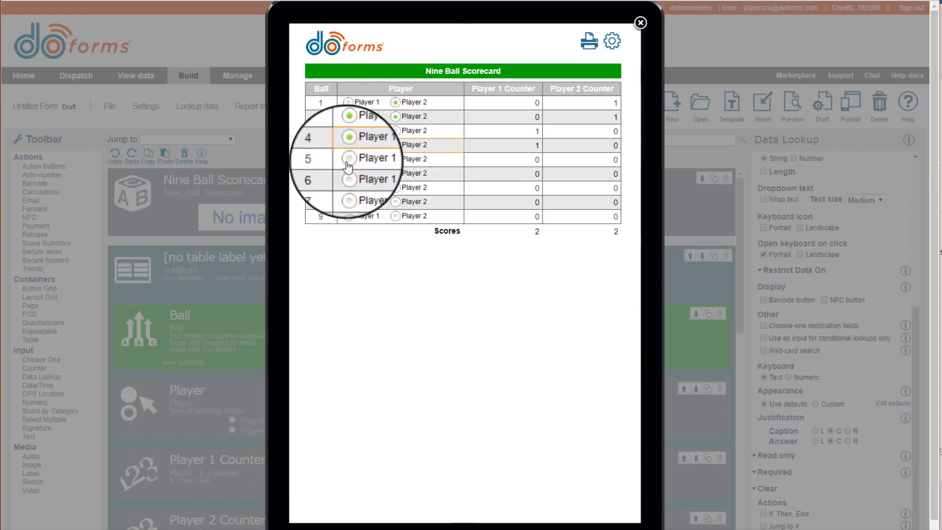
{"action": "left_click", "coordinate": [347, 160]}
{"action": "left_click", "coordinate": [349, 175]}
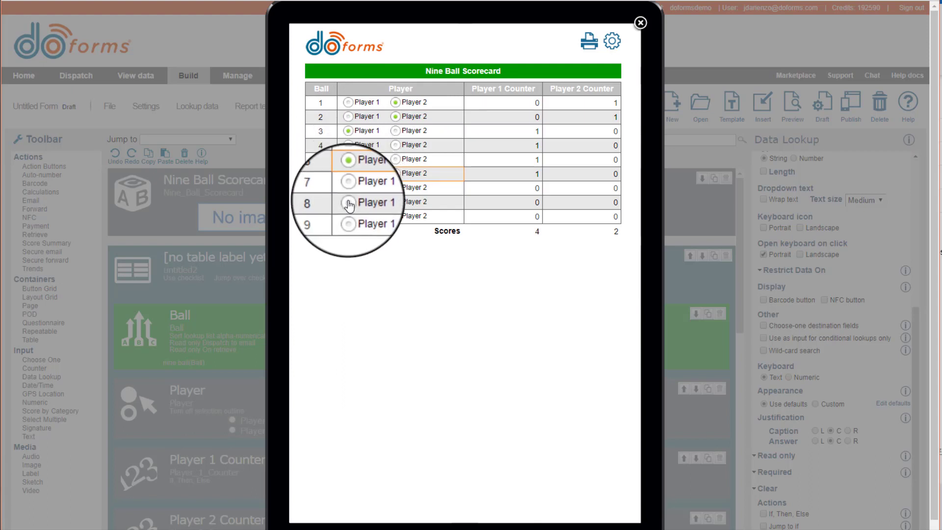
{"action": "left_click", "coordinate": [348, 203]}
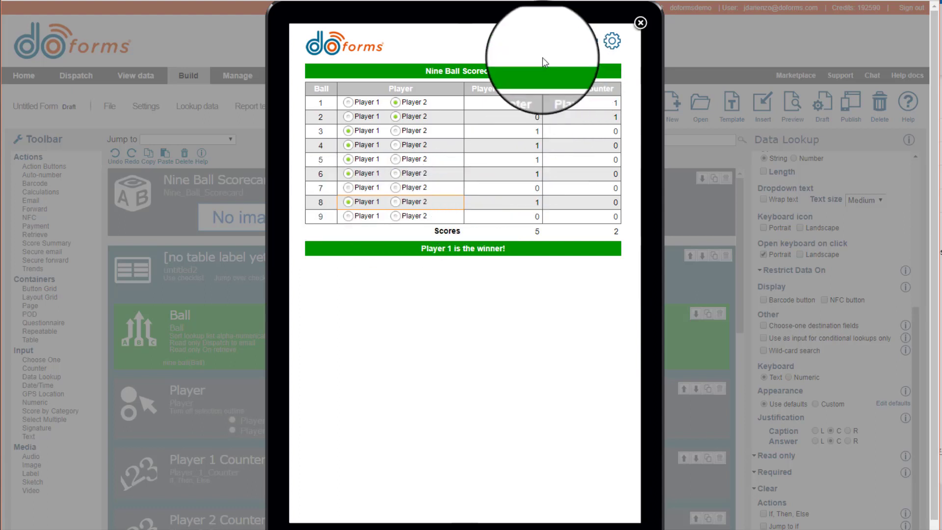
{"action": "left_click", "coordinate": [640, 23]}
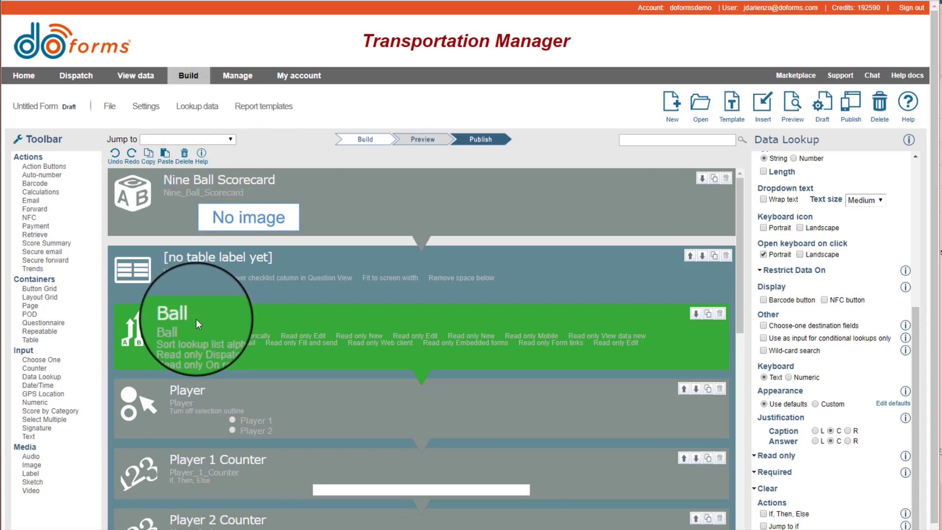
Step: Review the Ball lookup's data source and lookup field, and the table's checklist and column width settings
{"action": "scroll", "coordinate": [785, 255], "scroll_direction": "up", "scroll_amount": 5}
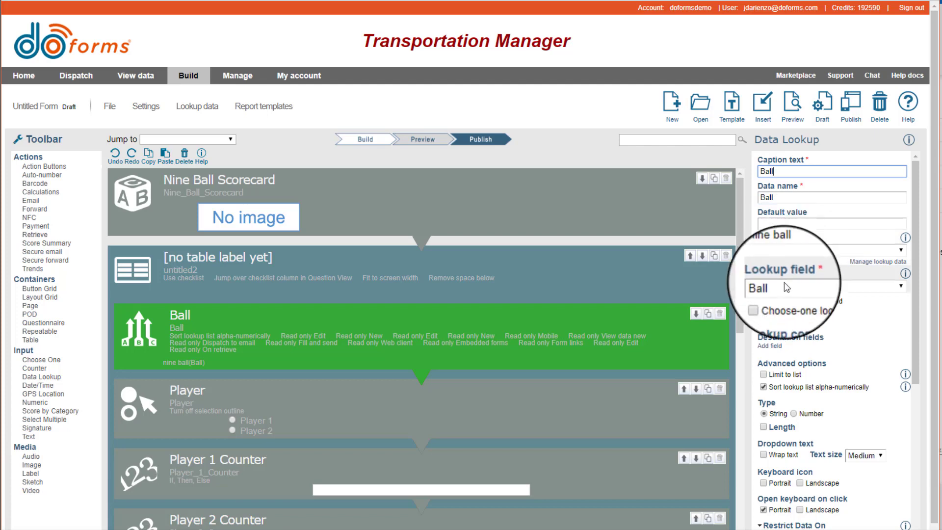
{"action": "left_click", "coordinate": [572, 266]}
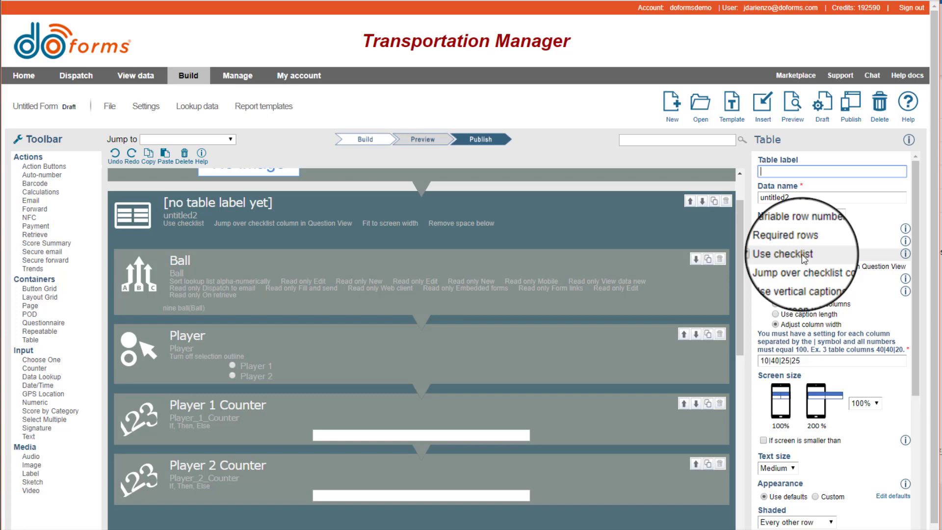
{"action": "scroll", "coordinate": [803, 258], "scroll_direction": "down", "scroll_amount": 2}
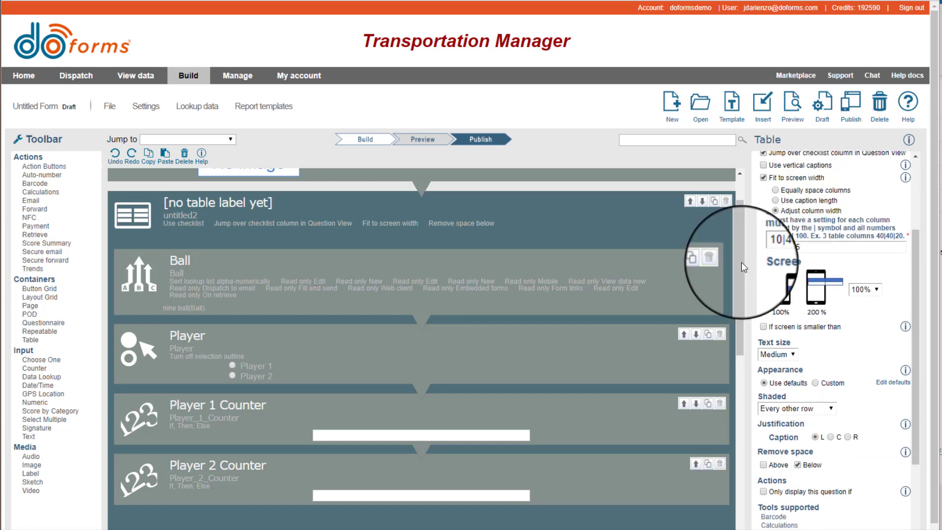
Step: Expand the Ball lookup's read-only options to examine where the question is locked
{"action": "left_click", "coordinate": [587, 261]}
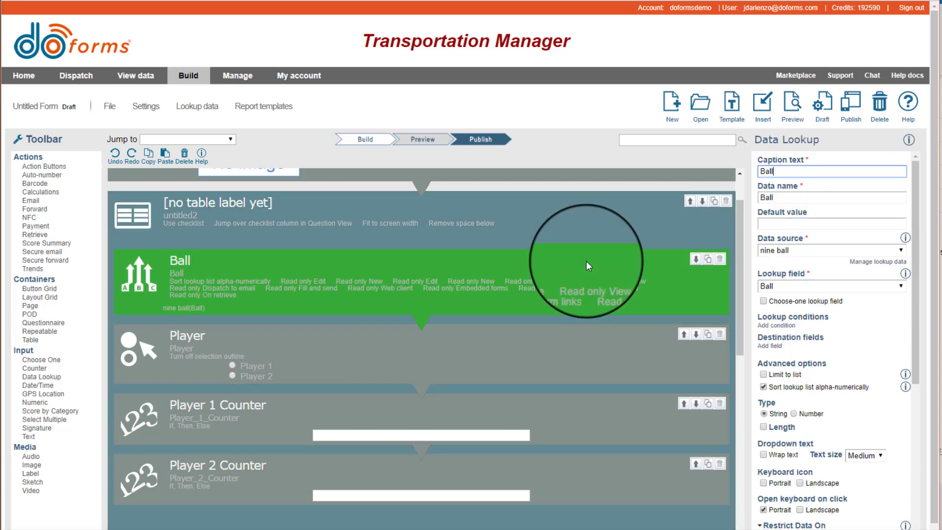
{"action": "scroll", "coordinate": [810, 434], "scroll_direction": "down", "scroll_amount": 5}
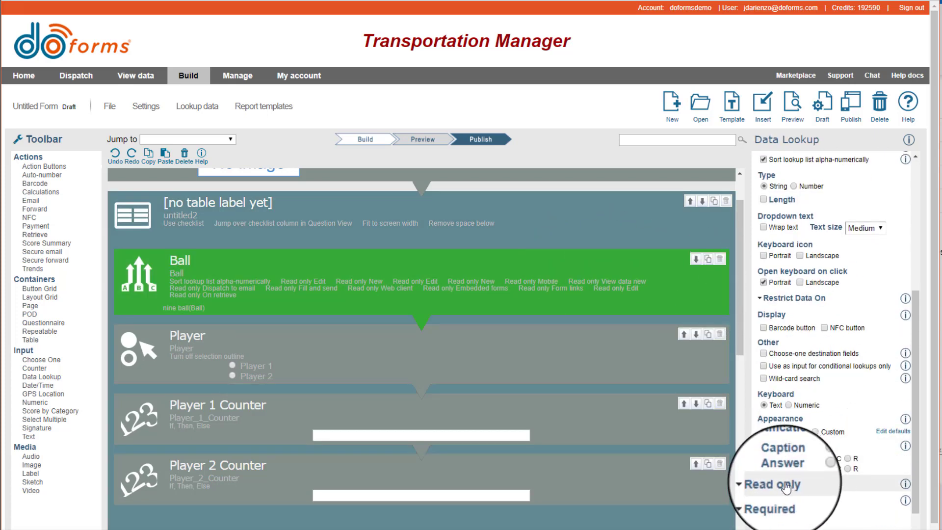
{"action": "left_click", "coordinate": [785, 486]}
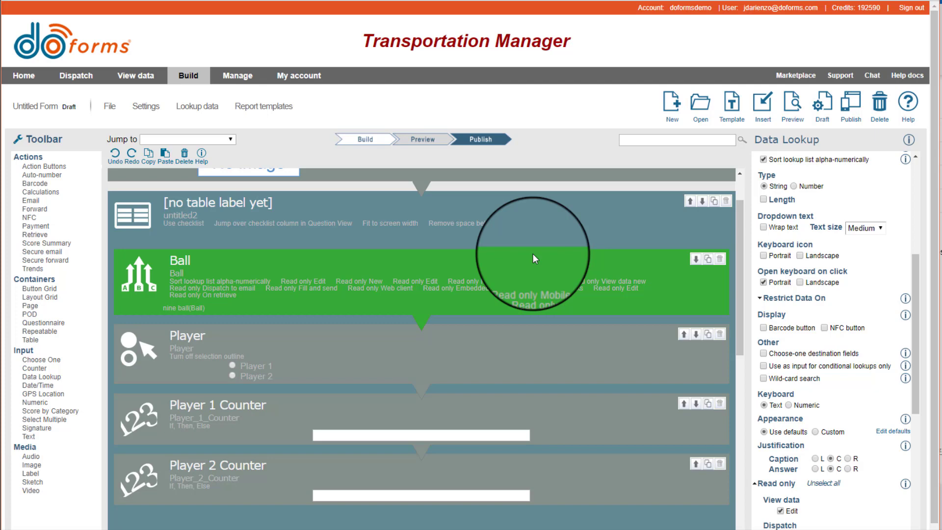
Step: Review the Player question's settings and the If, Then, Else rules of the Player 1 and Player 2 counters
{"action": "left_click", "coordinate": [343, 371]}
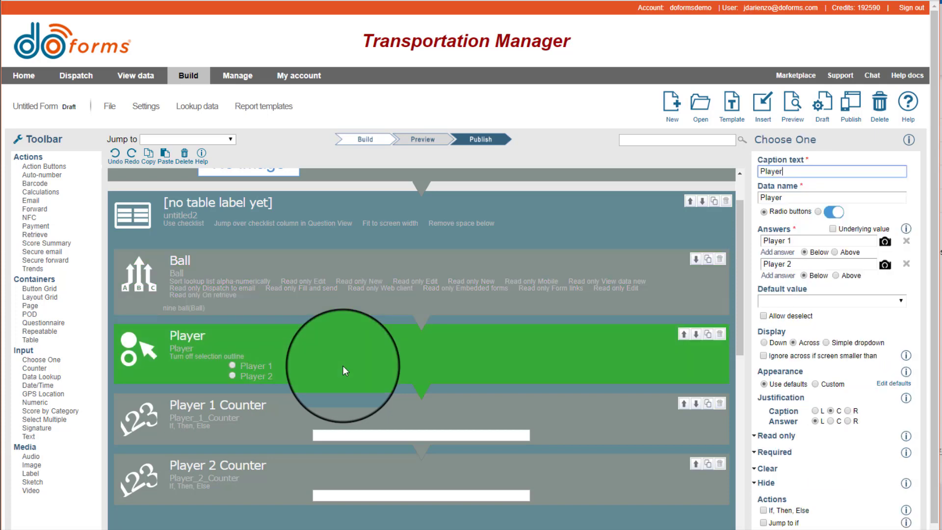
{"action": "left_click", "coordinate": [308, 408]}
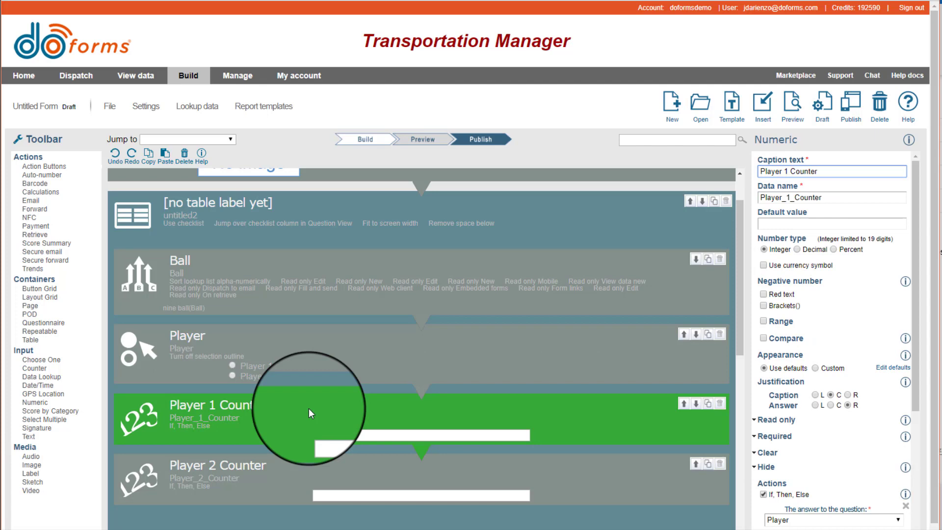
{"action": "scroll", "coordinate": [782, 350], "scroll_direction": "down", "scroll_amount": 2}
{"action": "scroll", "coordinate": [783, 353], "scroll_direction": "down", "scroll_amount": 3}
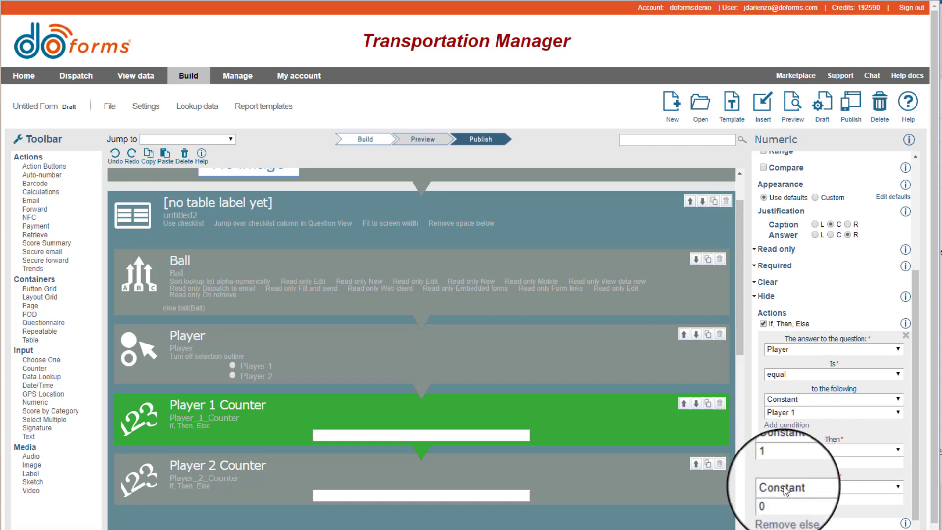
{"action": "left_click", "coordinate": [592, 481]}
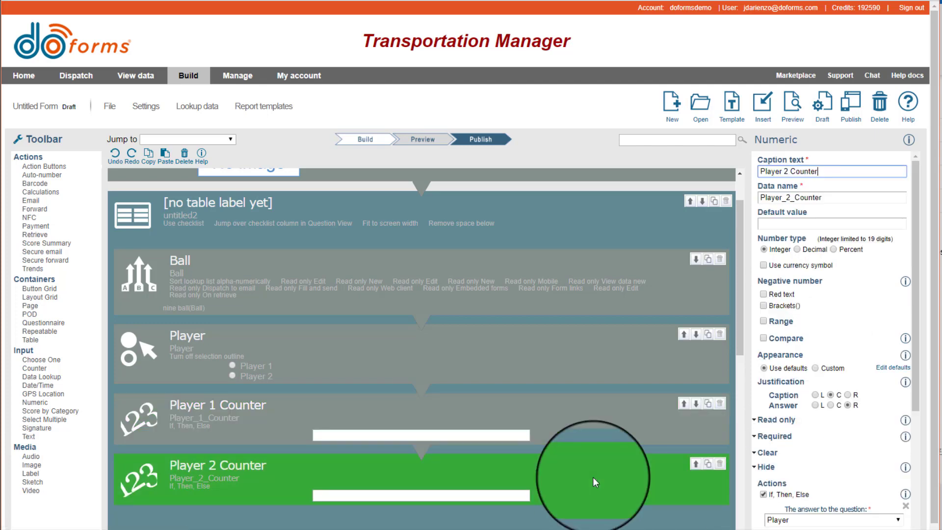
{"action": "scroll", "coordinate": [787, 425], "scroll_direction": "down", "scroll_amount": 3}
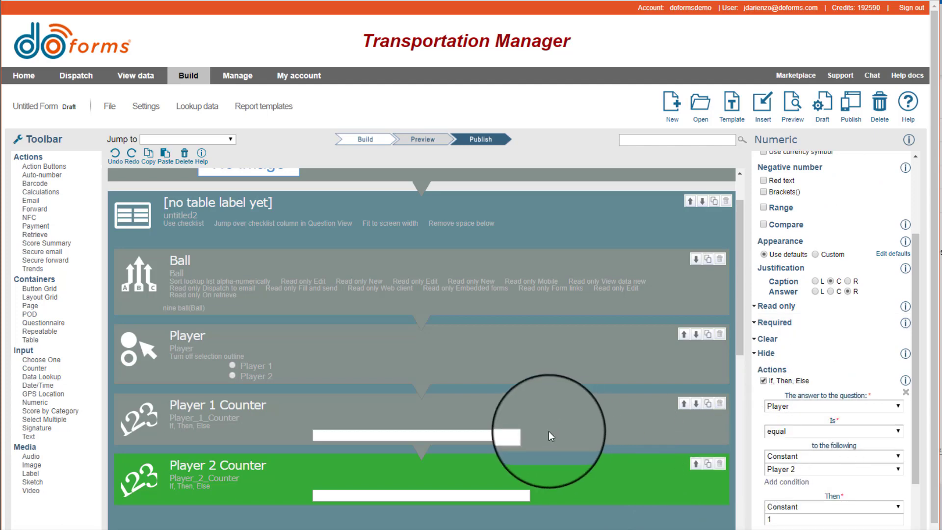
Step: Review the settings of the layout grid below the table and the expressions of the Player1_score and Player2_score calculations
{"action": "scroll", "coordinate": [549, 431], "scroll_direction": "down", "scroll_amount": 3}
{"action": "scroll", "coordinate": [548, 436], "scroll_direction": "down", "scroll_amount": 3}
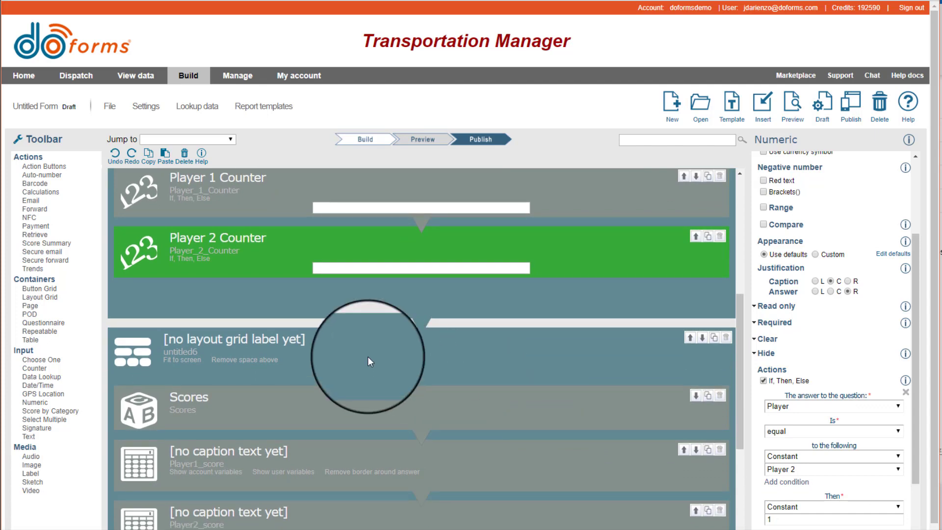
{"action": "left_click", "coordinate": [367, 356]}
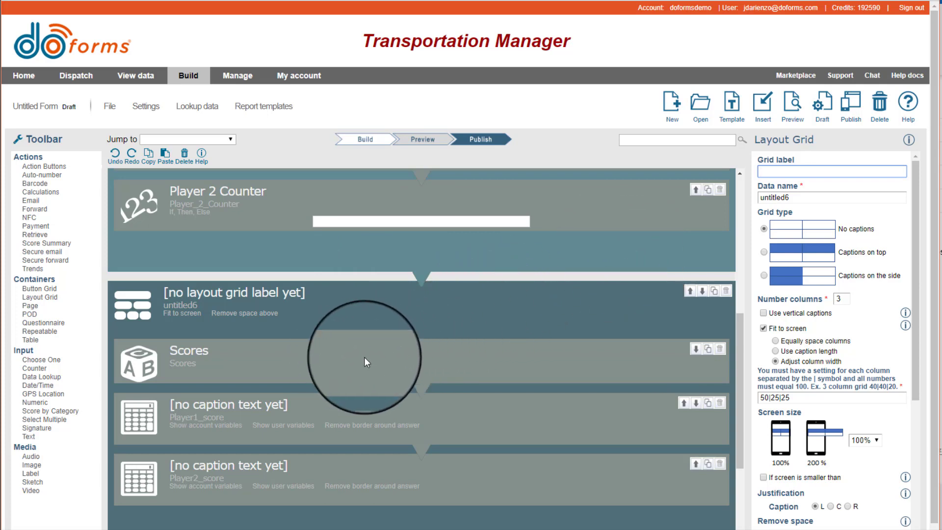
{"action": "left_click", "coordinate": [395, 407]}
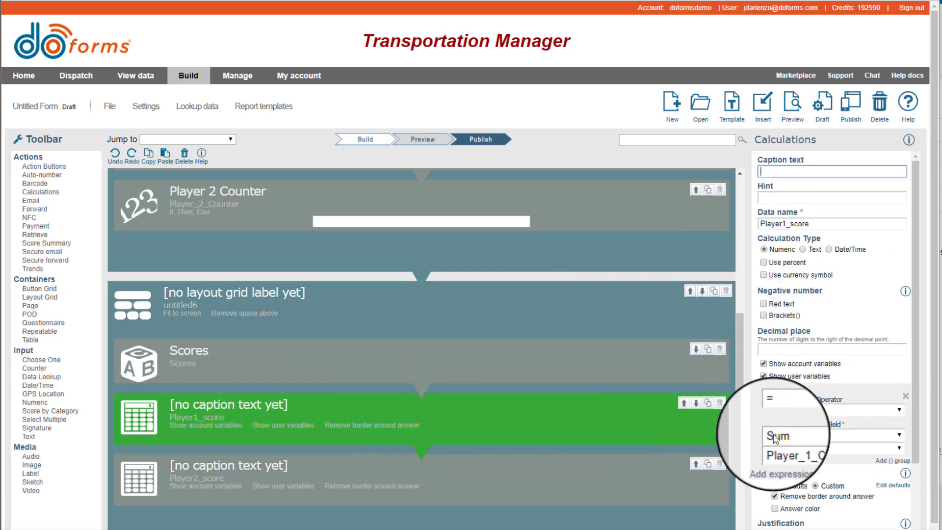
{"action": "left_click", "coordinate": [611, 488]}
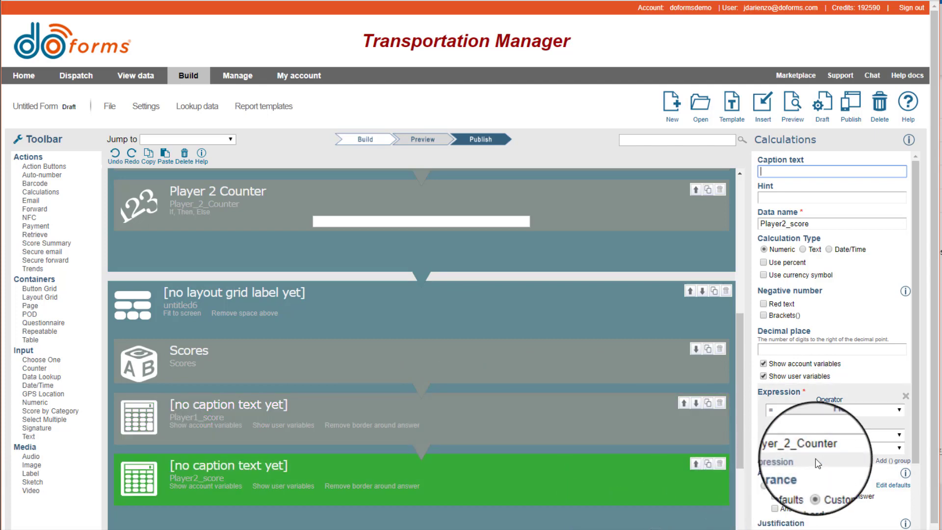
{"action": "scroll", "coordinate": [614, 404], "scroll_direction": "down", "scroll_amount": 3}
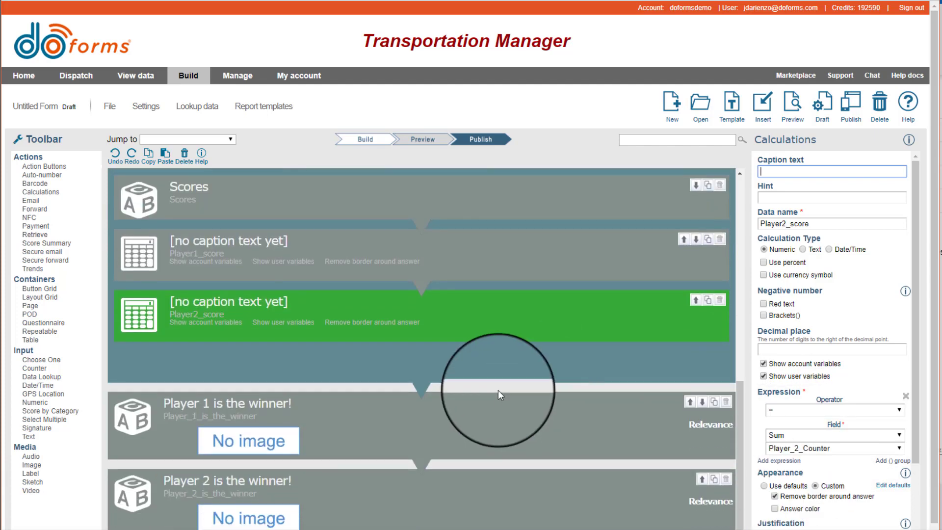
Step: Examine the appearance and display conditions of the Player 1 and Player 2 winner labels
{"action": "left_click", "coordinate": [423, 417]}
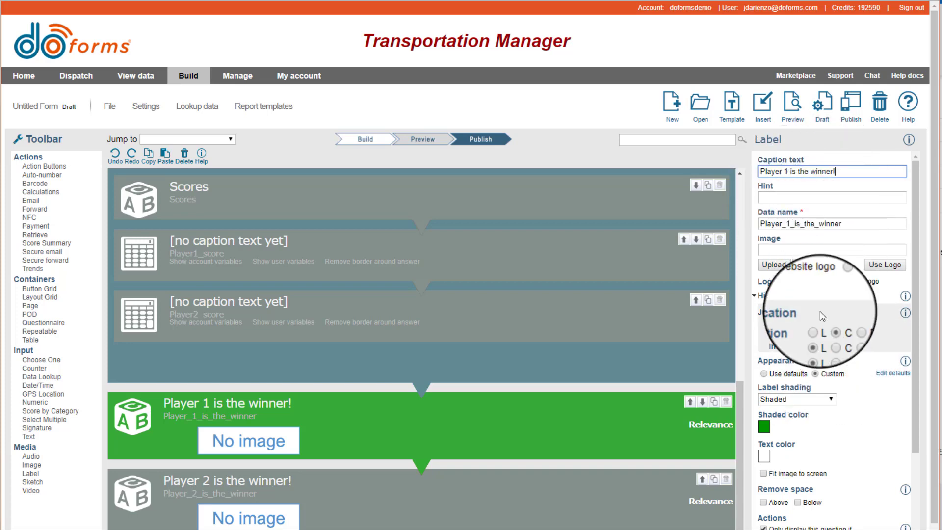
{"action": "scroll", "coordinate": [830, 294], "scroll_direction": "down", "scroll_amount": 3}
{"action": "scroll", "coordinate": [822, 318], "scroll_direction": "down", "scroll_amount": 1}
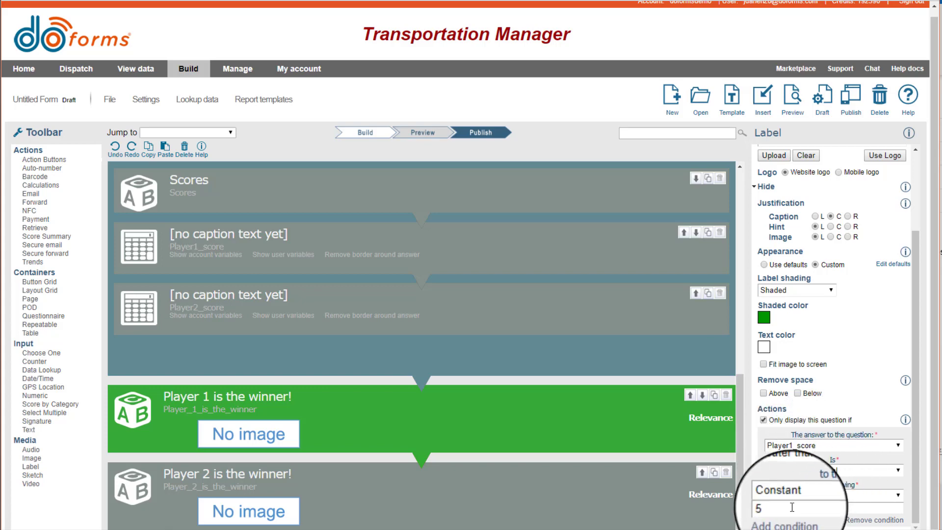
{"action": "left_click", "coordinate": [555, 498]}
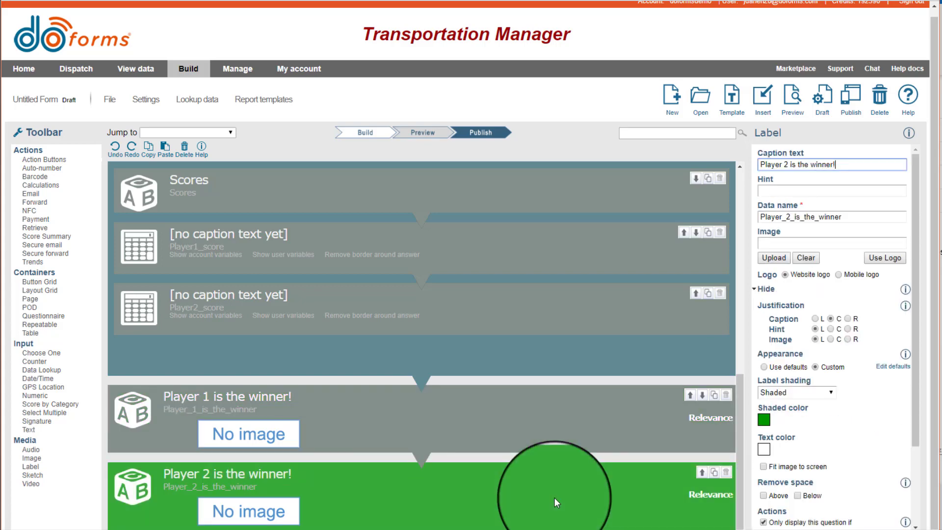
{"action": "scroll", "coordinate": [810, 432], "scroll_direction": "down", "scroll_amount": 2}
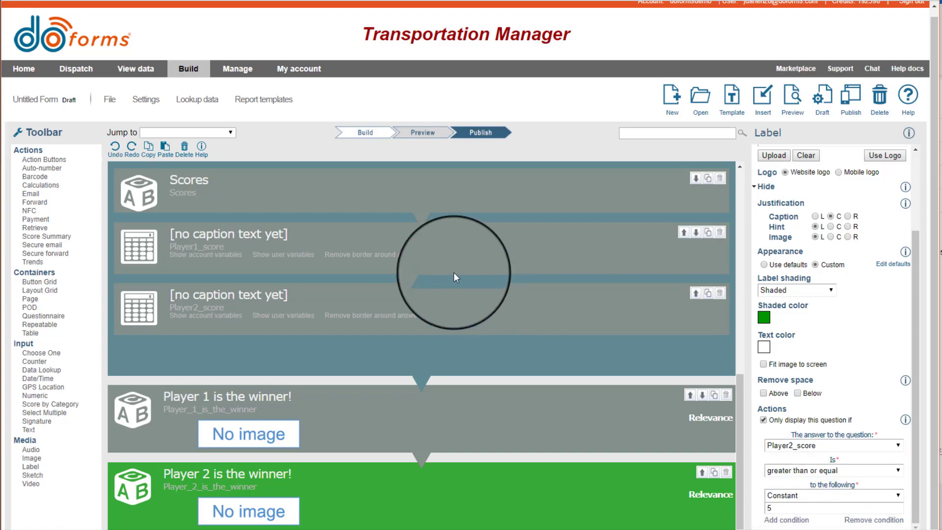
Step: Preview the form and assign balls 1 and 2 to Player 1 and balls 4 to 8 to Player 2
{"action": "left_click", "coordinate": [427, 140]}
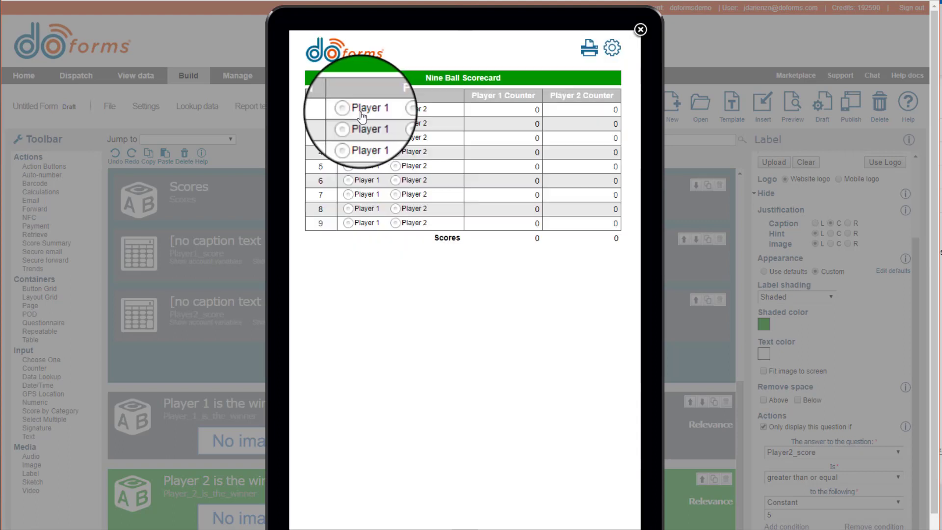
{"action": "left_click", "coordinate": [347, 109]}
{"action": "left_click", "coordinate": [347, 124]}
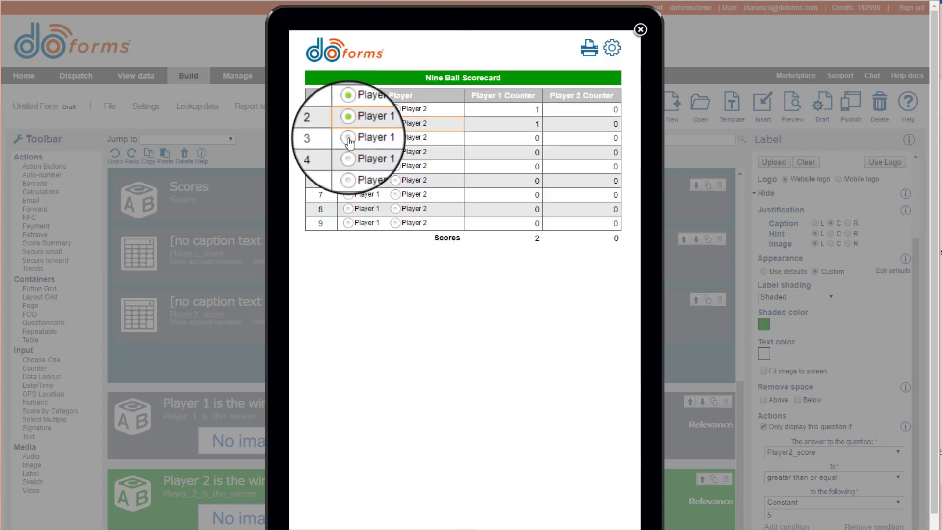
{"action": "left_click", "coordinate": [395, 153]}
{"action": "left_click", "coordinate": [395, 167]}
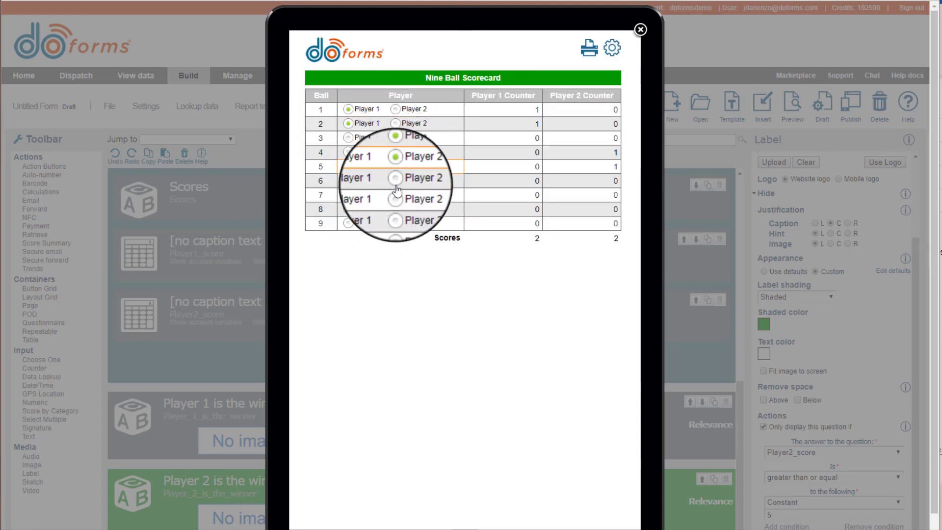
{"action": "left_click", "coordinate": [395, 181]}
{"action": "left_click", "coordinate": [396, 195]}
{"action": "left_click", "coordinate": [395, 209]}
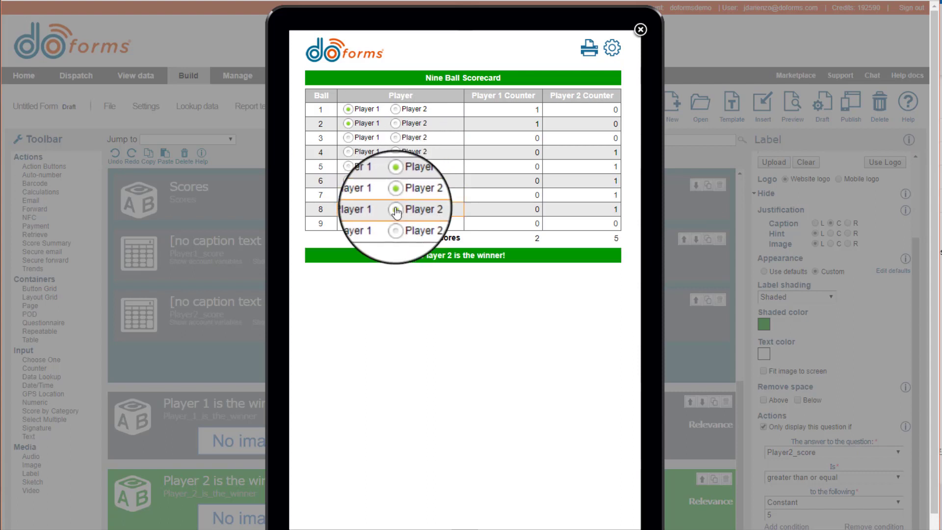